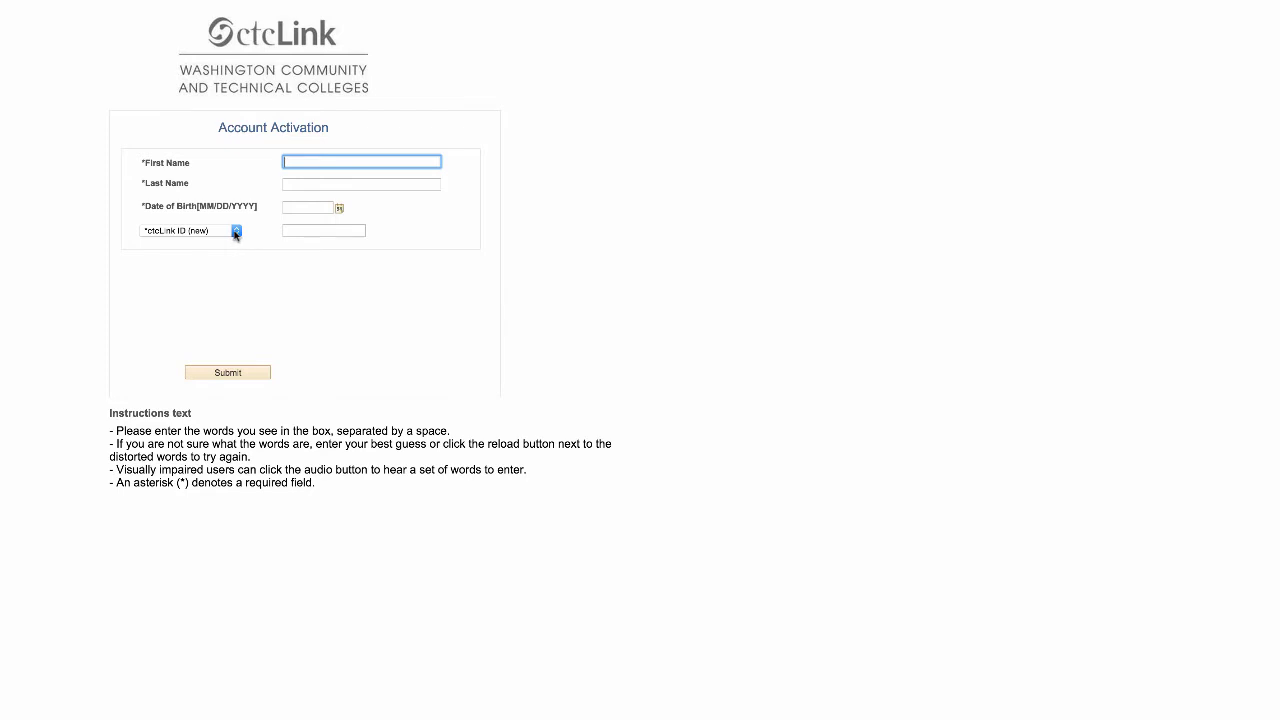
# Check the ID type dropdown, keep ctcLink ID (new), and continue to Set Your Password
pyautogui.click(236, 233)
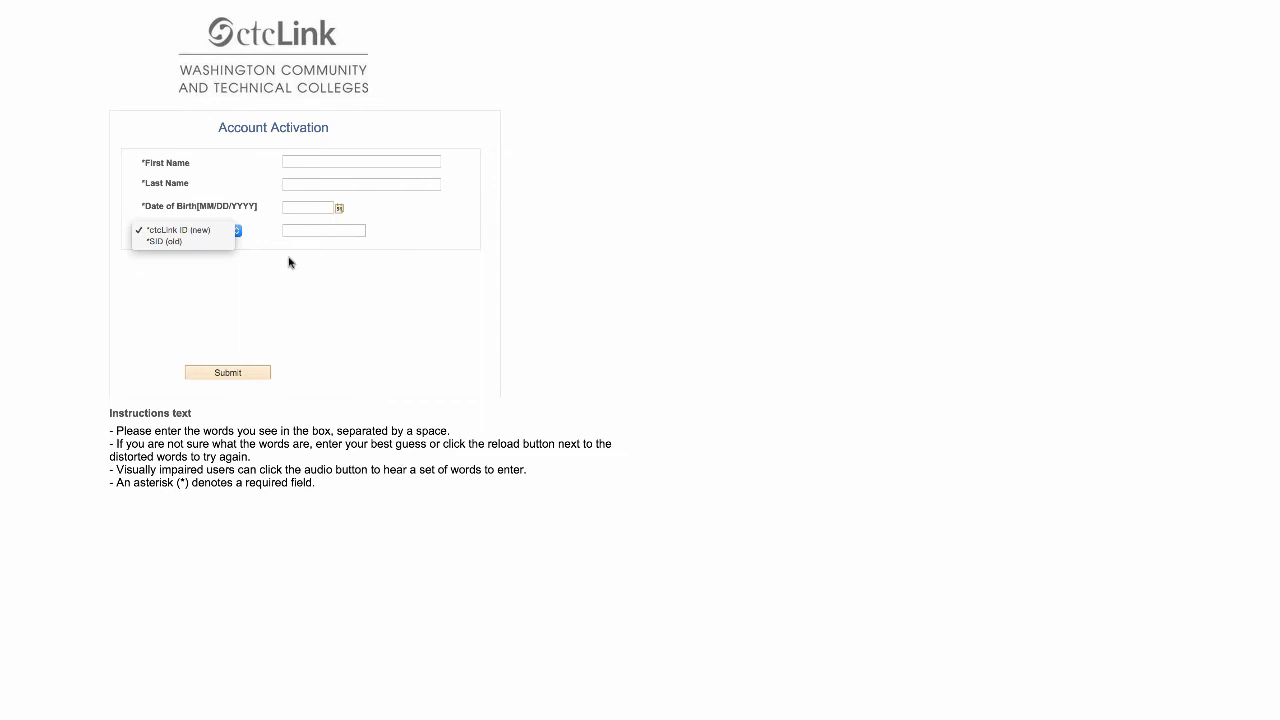
pyautogui.click(338, 281)
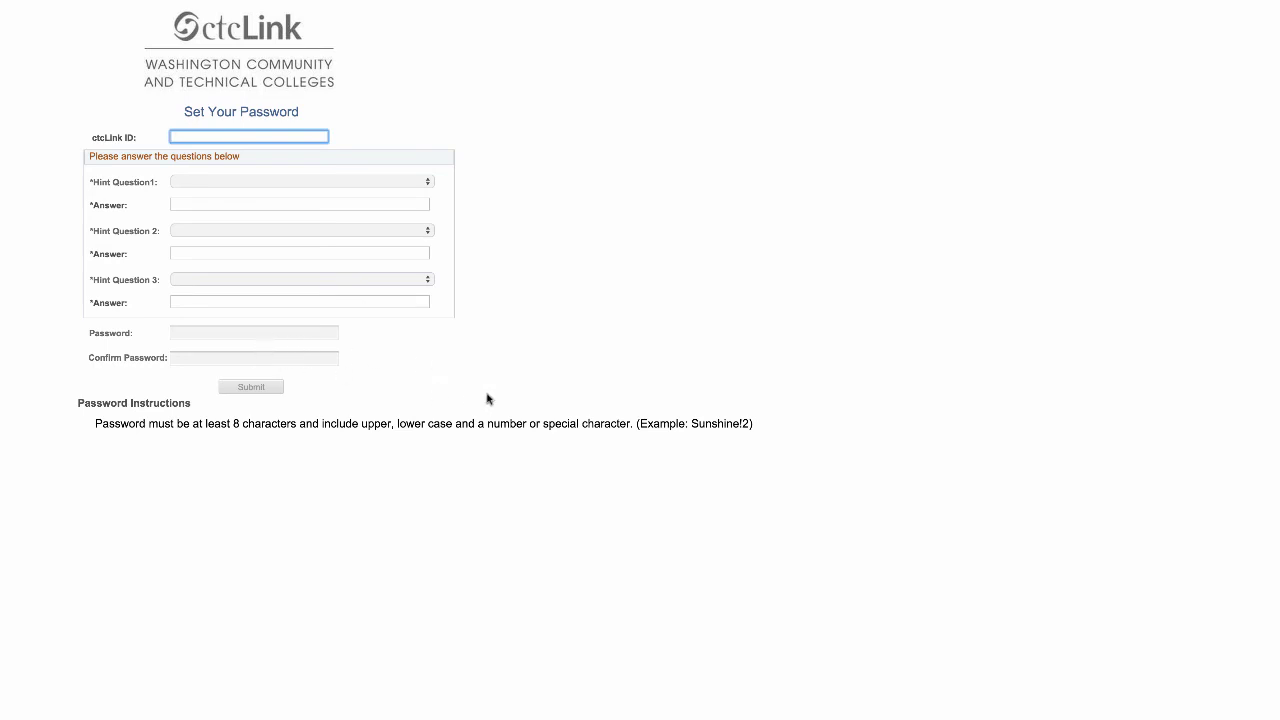
# Box the Password Instructions text (eight-plus characters, mixed case, number or symbol) in red
pyautogui.click(96, 424)
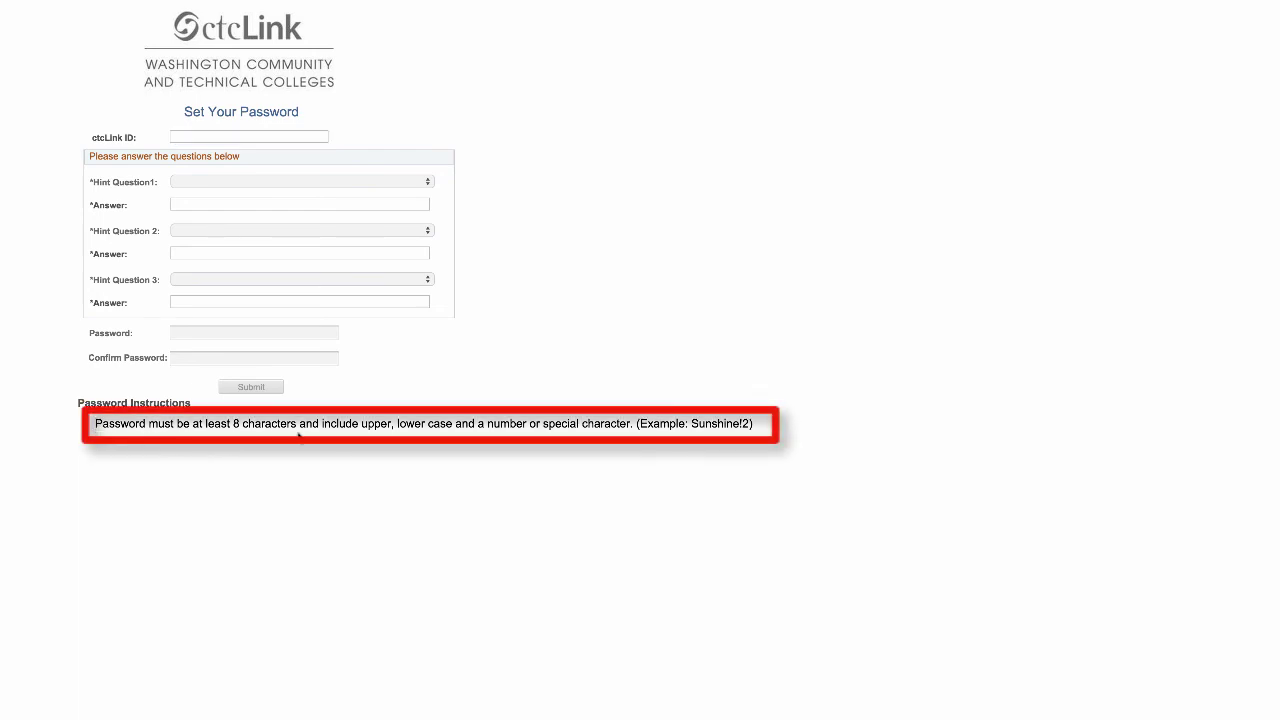